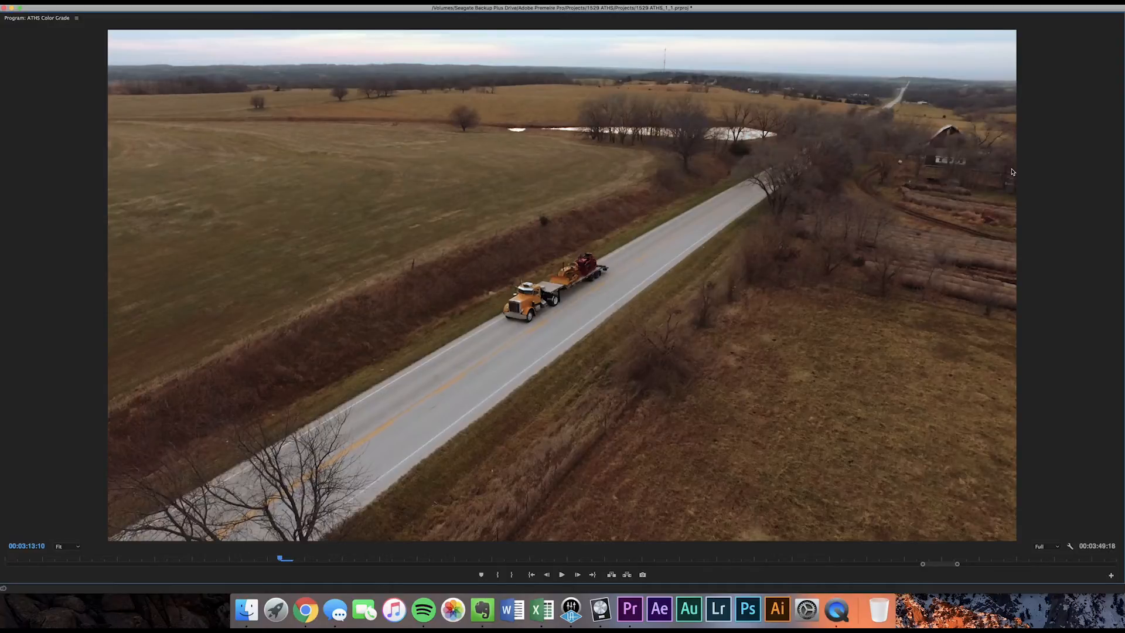
Step: Restore the editing workspace and set the opacity of the selected "nest for grade Oliver" grading layer to 75%
key("grave")
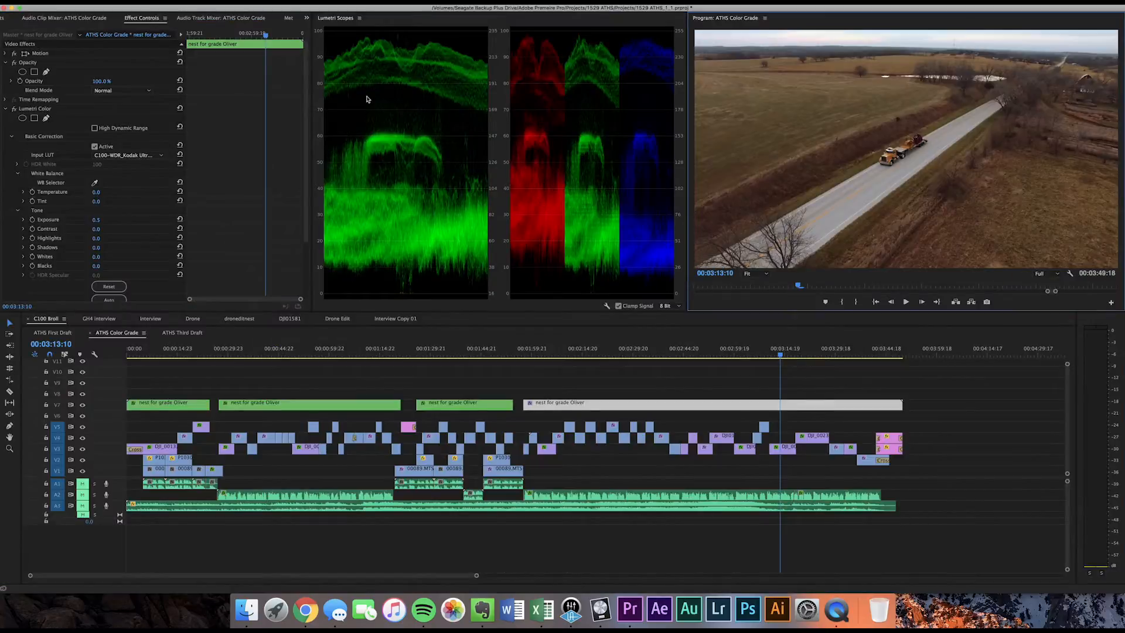
left_click(101, 82)
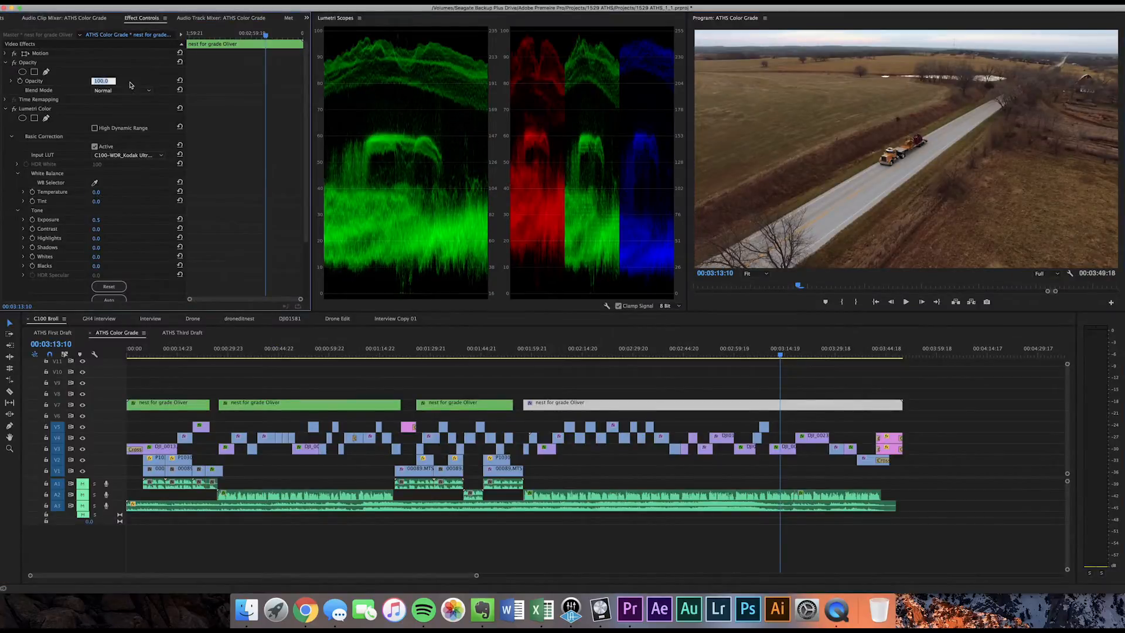
type("75")
key("Return")
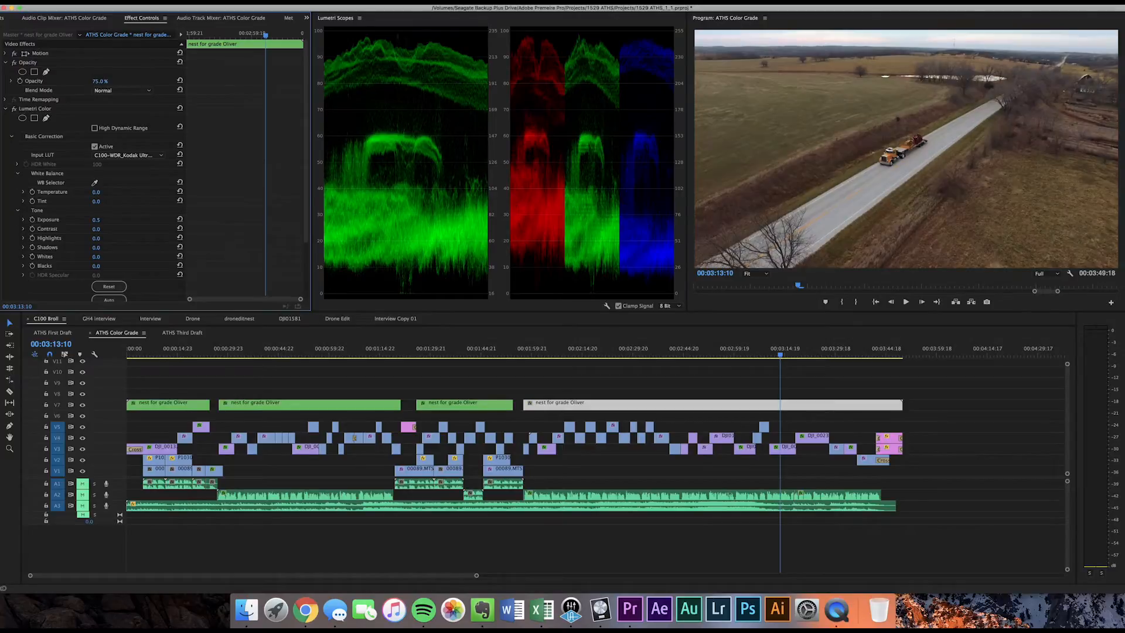
Step: Play the aerial truck shot forward and backward in an enlarged program view to review the softened grade
left_click(940, 110)
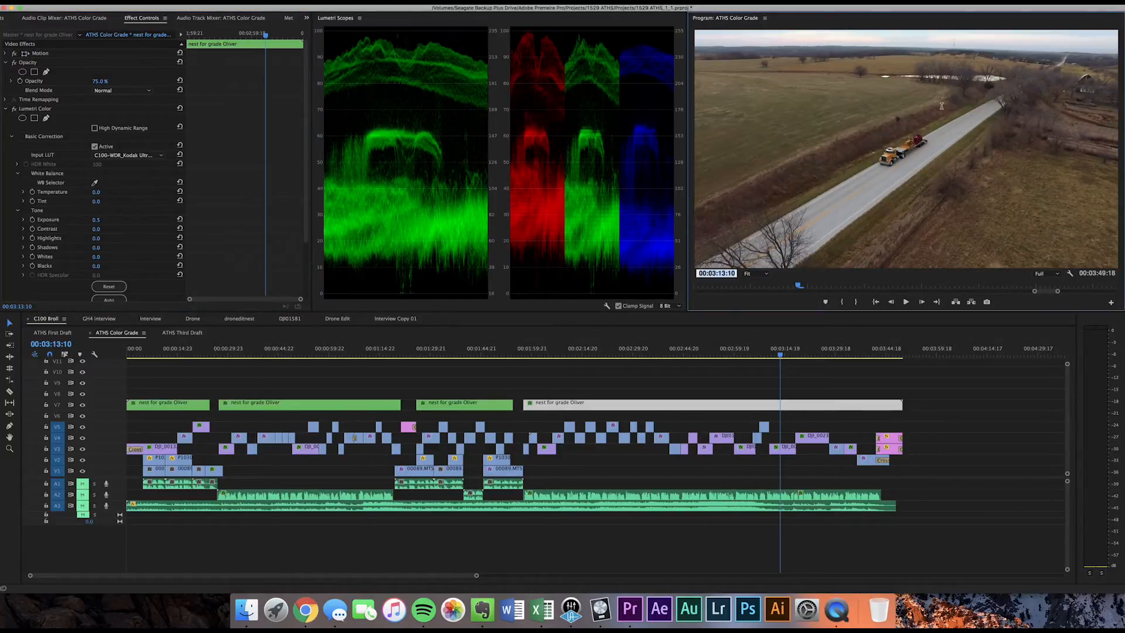
key("grave")
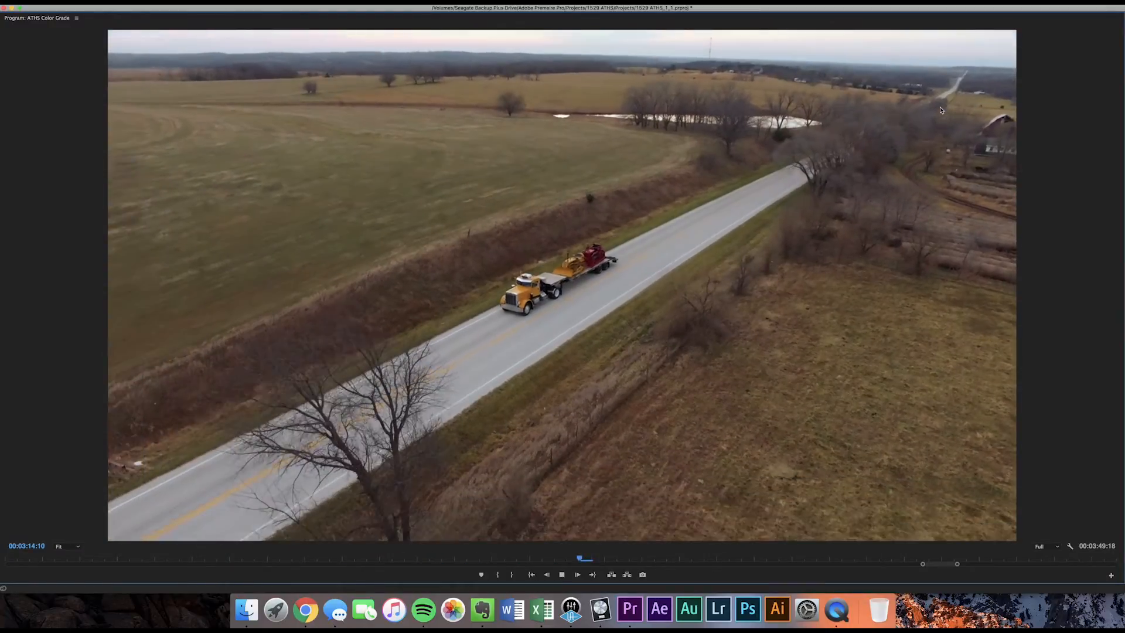
key("j")
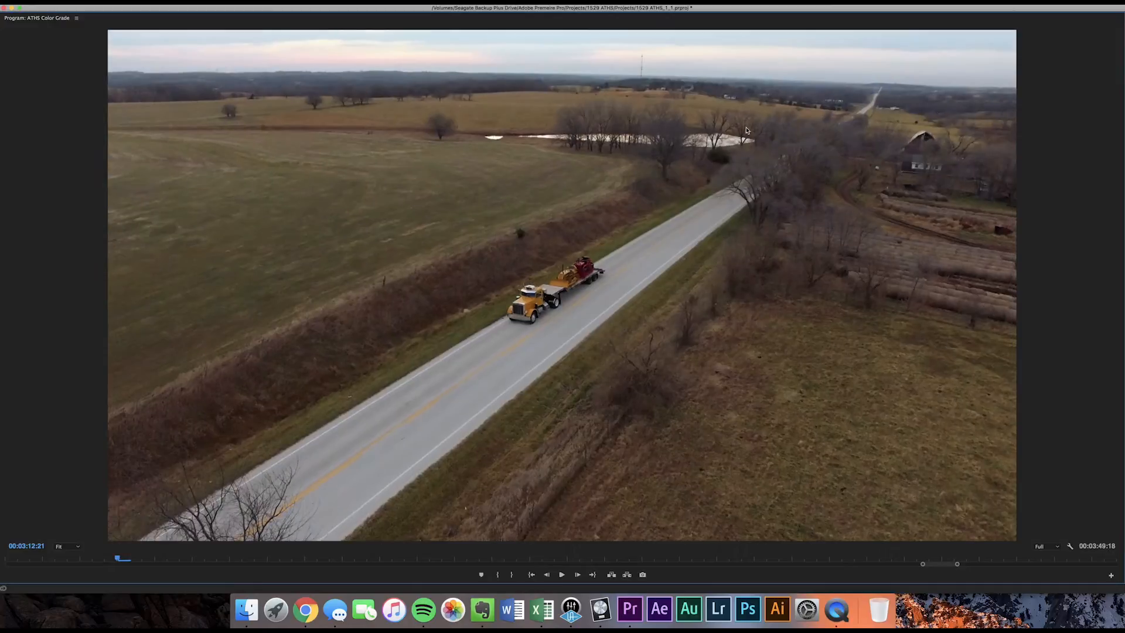
key("l")
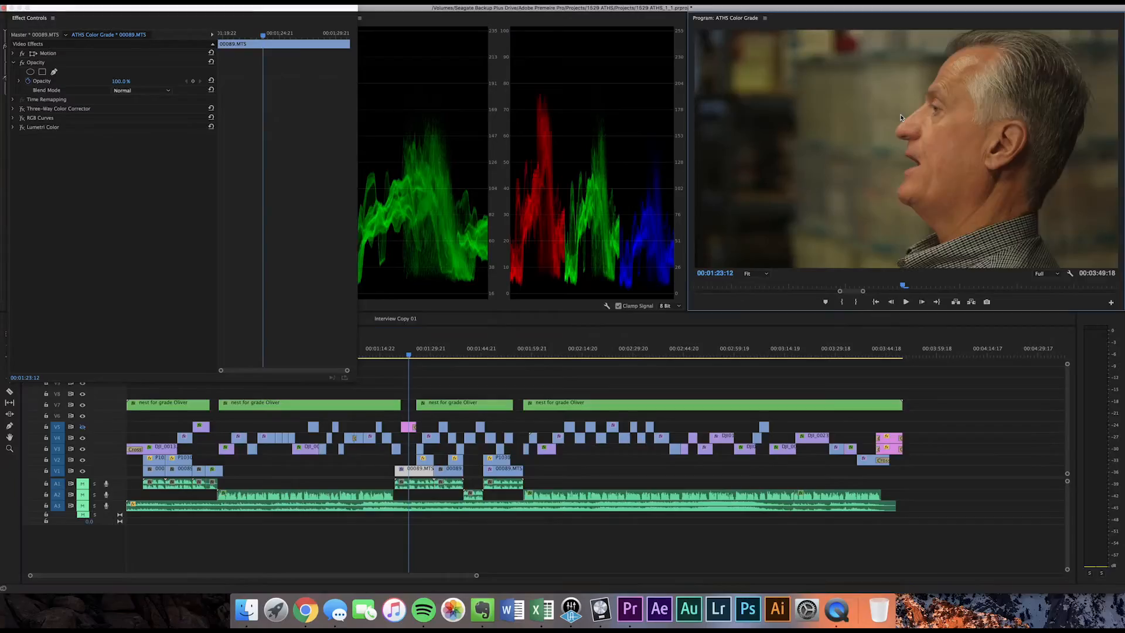
Step: Enlarge the interview shot, expand its Three-Way Color Corrector, and toggle the effect to compare, leaving it on
key("grave")
left_click_drag(222, 5, 217, 6)
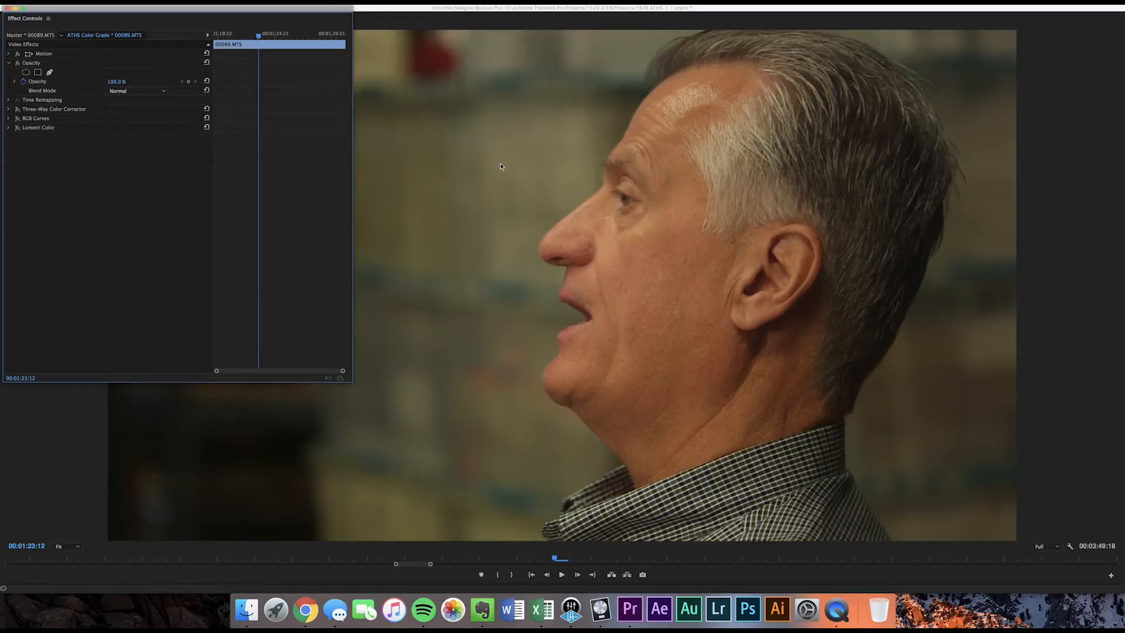
left_click(8, 110)
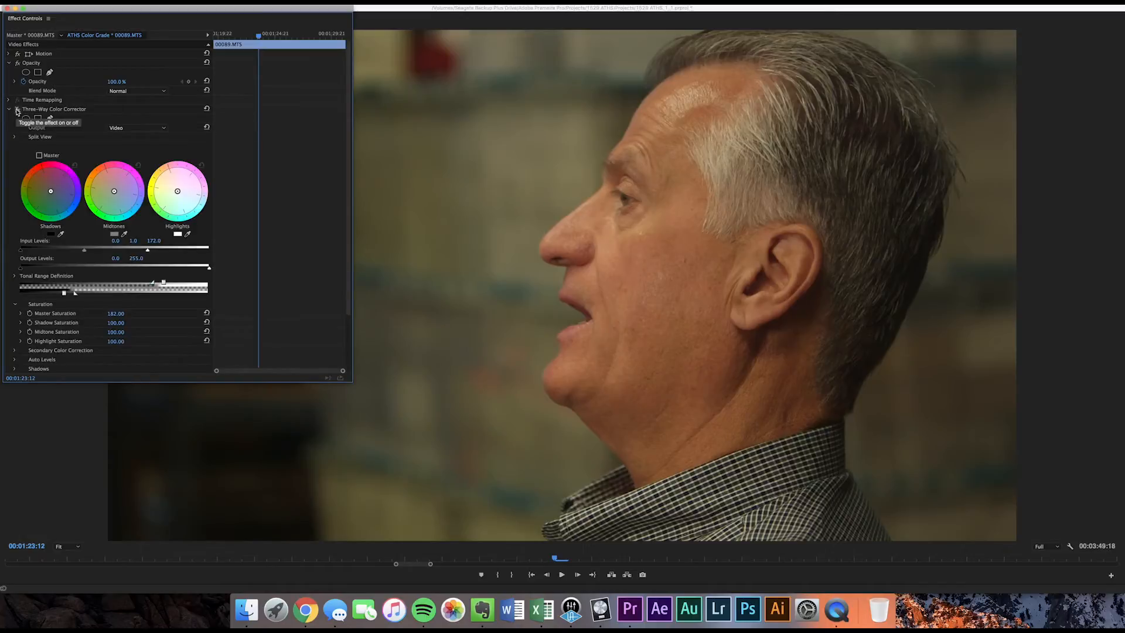
left_click(17, 110)
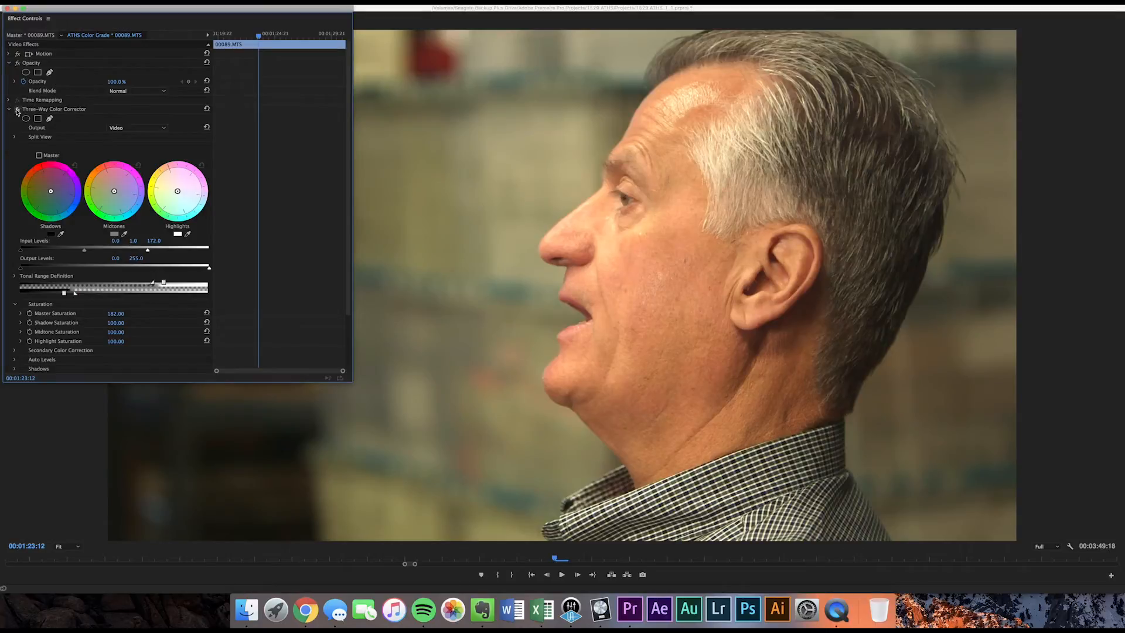
left_click(17, 110)
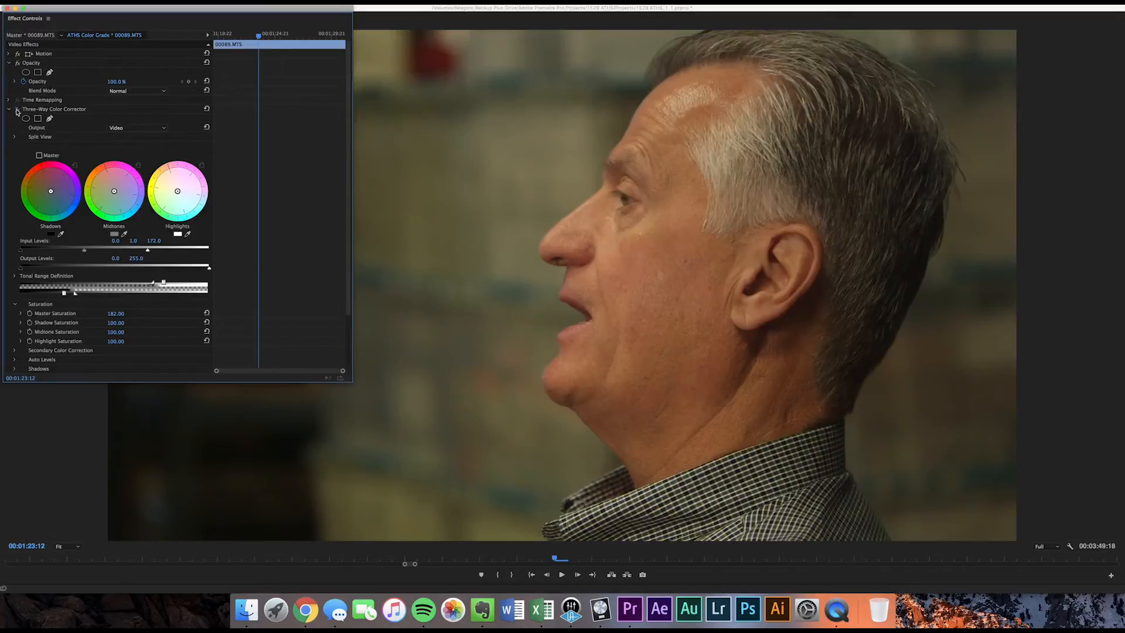
left_click(17, 111)
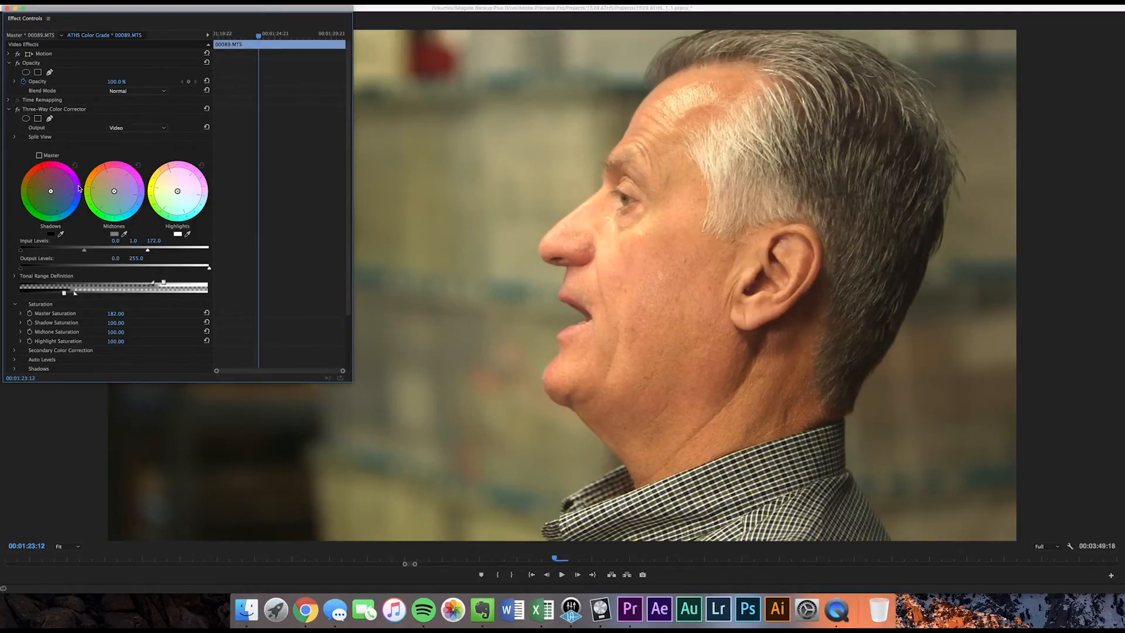
Step: Set the Three-Way Color Corrector's white input level to 184.3 and Master Saturation to 184, and compare with the effect off
scroll(79, 191, "down", 3)
left_click_drag(116, 247, 111, 247)
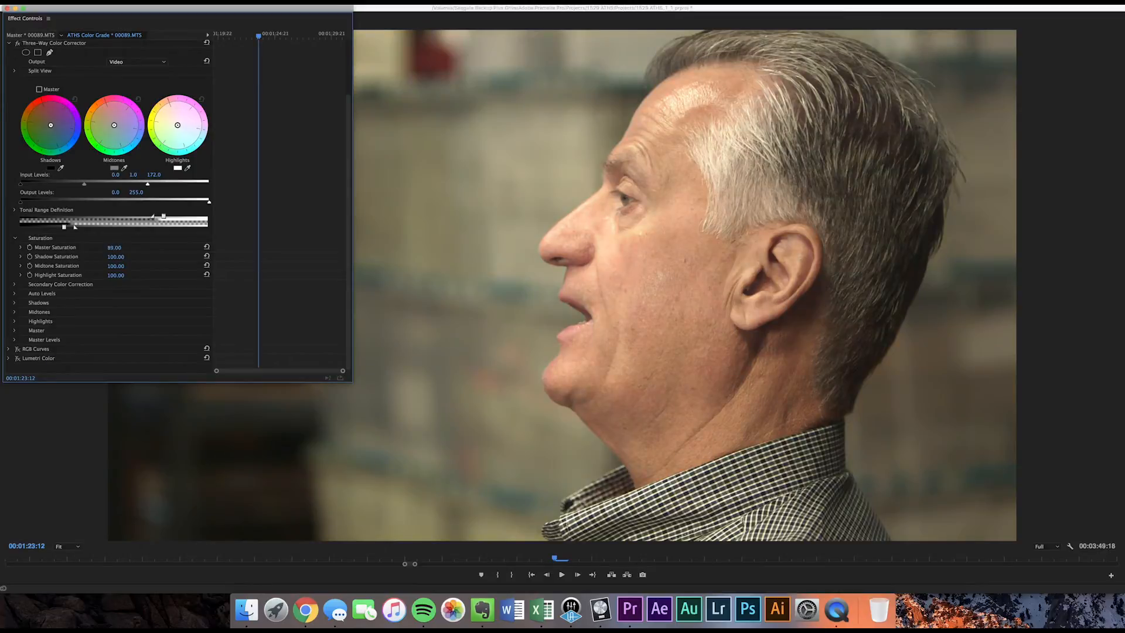
left_click(206, 247)
mouse_move(147, 183)
left_mouse_down()
mouse_move(222, 188)
mouse_move(157, 186)
left_mouse_up()
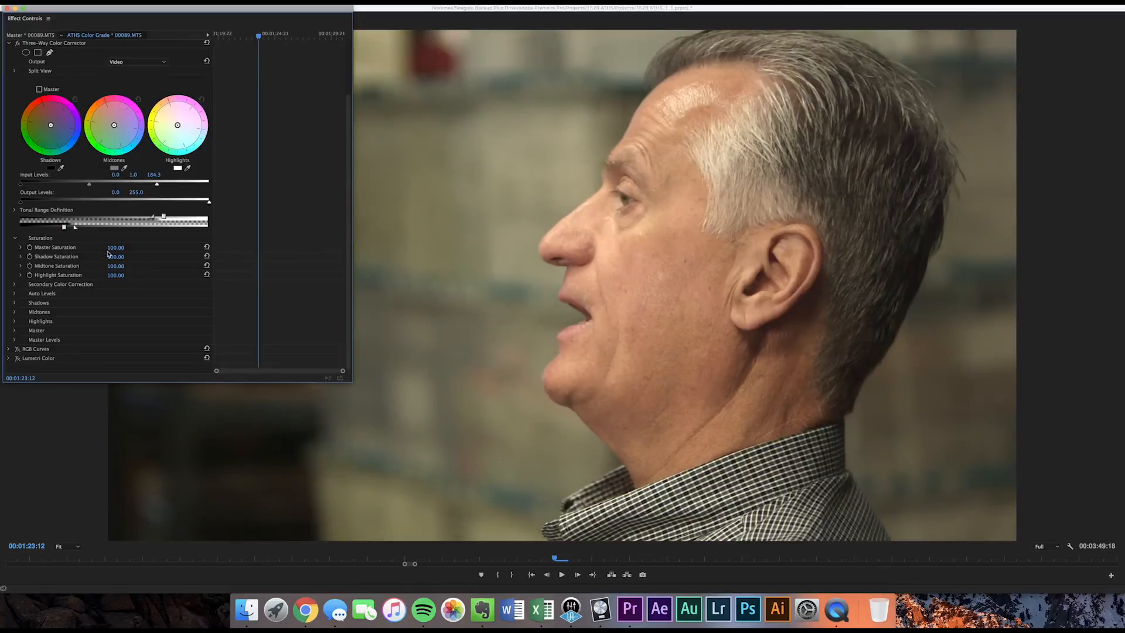
left_click_drag(109, 252, 127, 252)
scroll(118, 246, "up", 3)
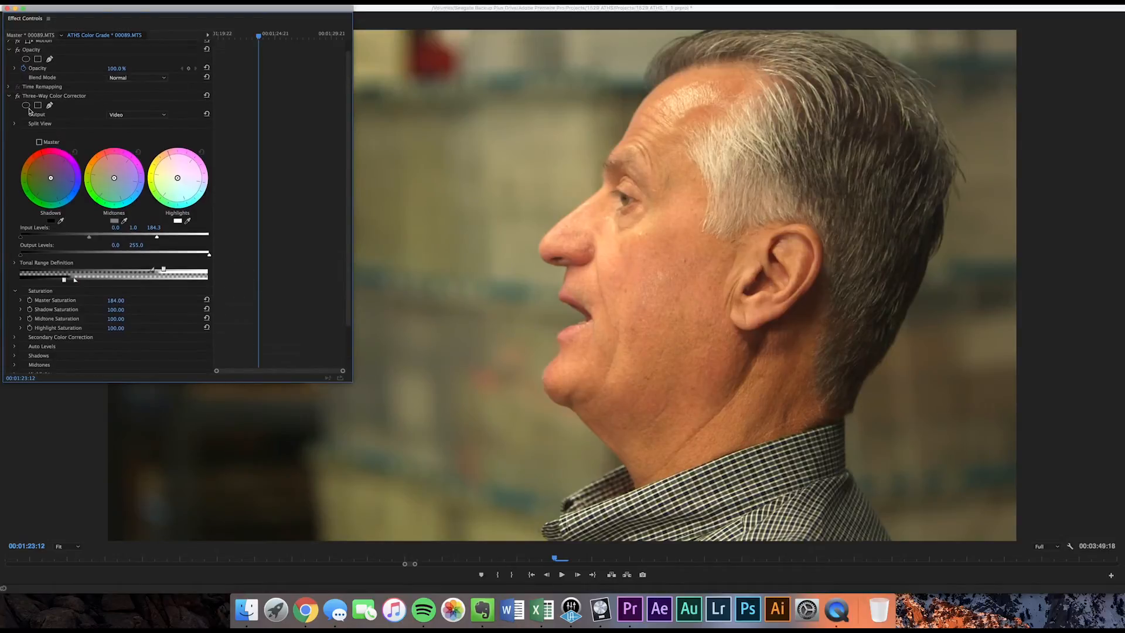
left_click(19, 96)
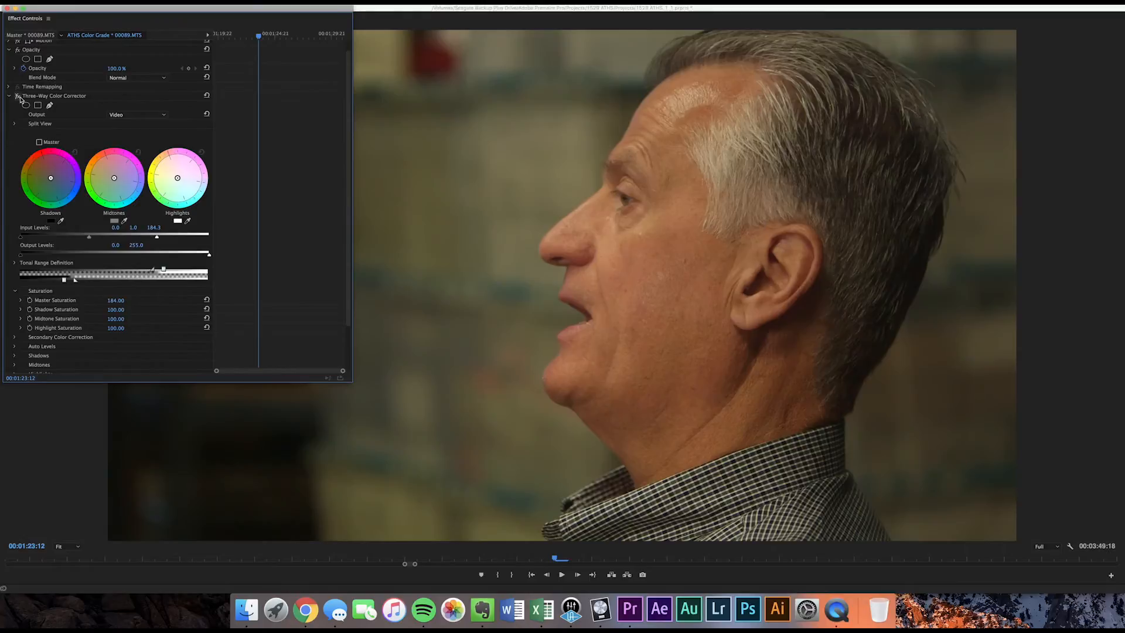
left_click(18, 97)
scroll(18, 101, "up", 1)
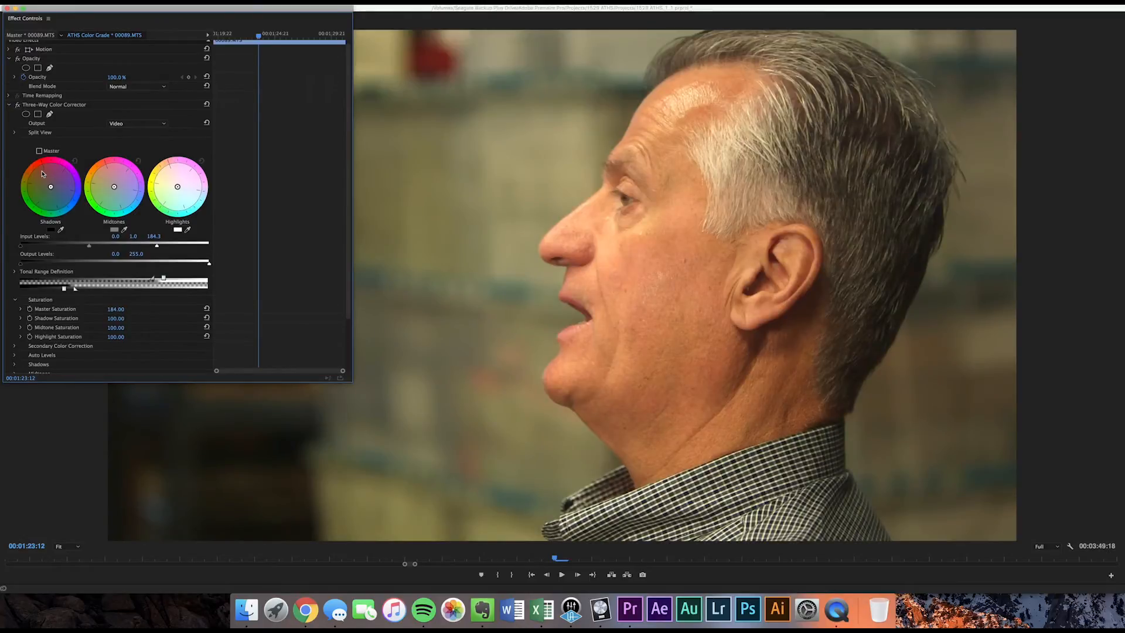
Step: Expand the RGB Curves effect on the interview clip and turn it on
scroll(27, 104, "down", 3)
left_click(8, 349)
scroll(75, 190, "down", 10)
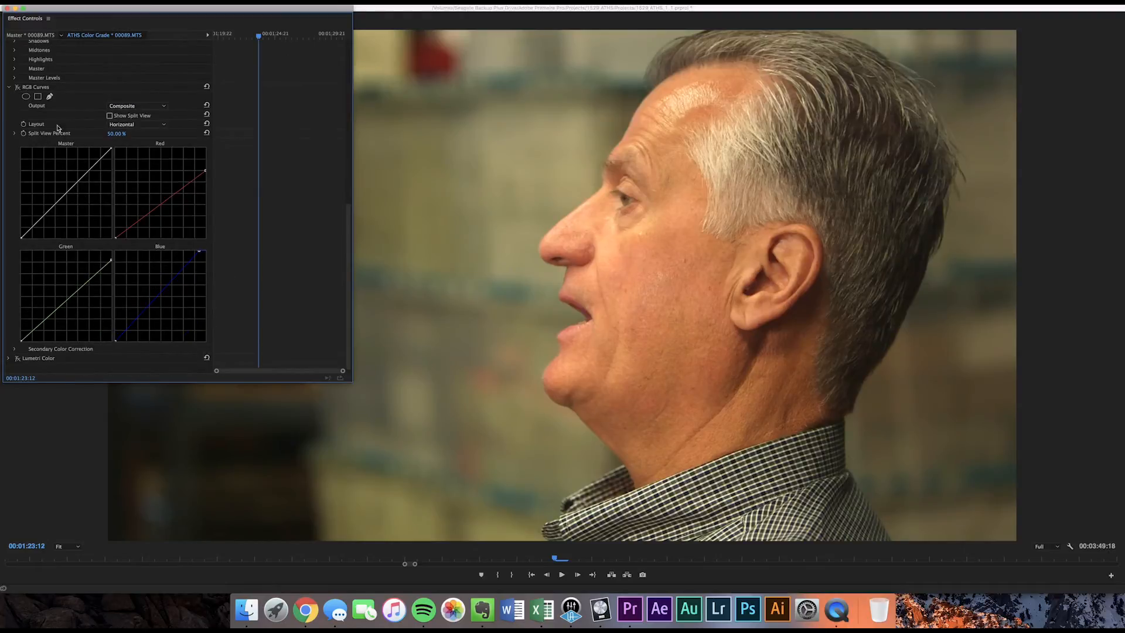
left_click(16, 89)
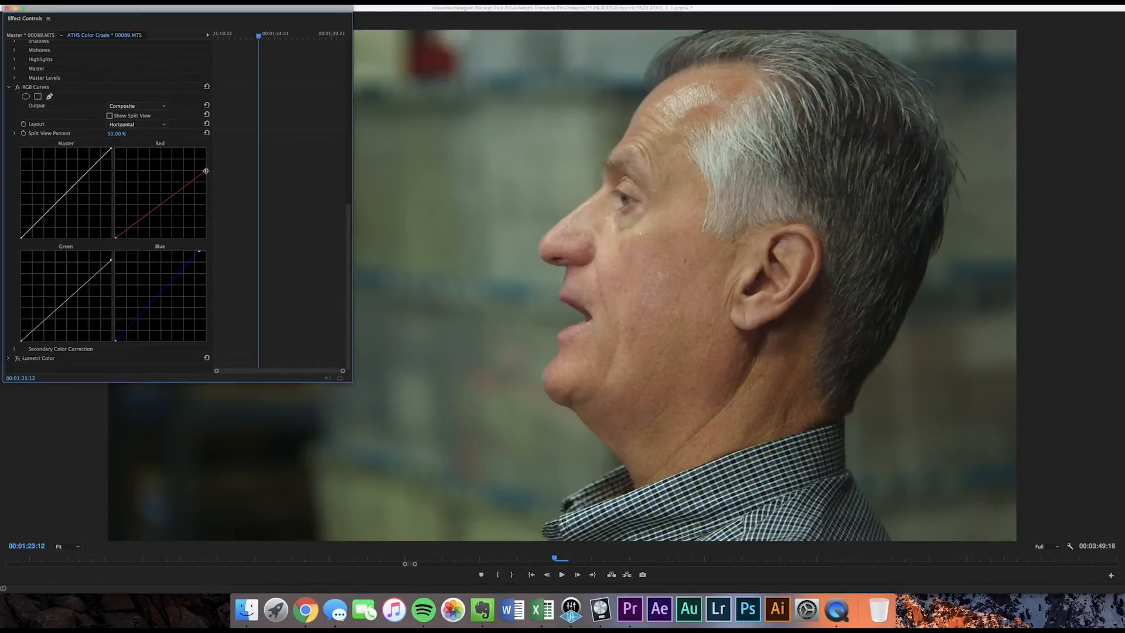
Step: Slightly raise the upper end of the red curve and fine-tune the upper ends of the green and blue curves
left_click_drag(206, 171, 242, 168)
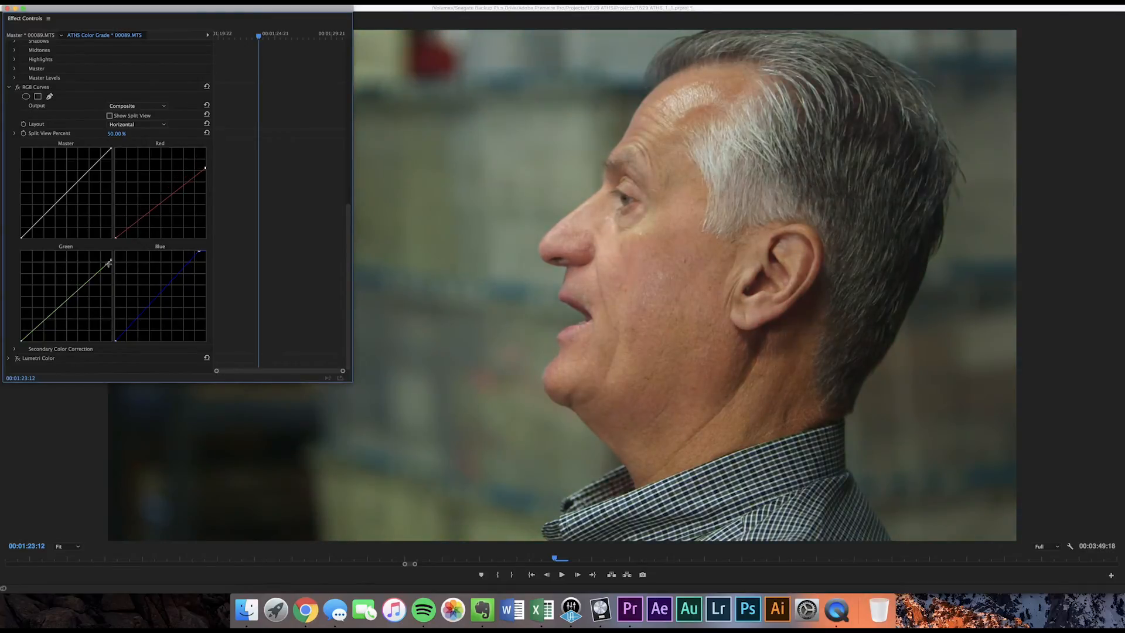
left_click_drag(112, 260, 118, 259)
left_click_drag(208, 249, 196, 247)
Step: Expand Lumetri Color, look through the C100 Wide DR LUT files, and choose C100-WDR_Kodak Ultramax 400_VS as the Input LUT
left_click(8, 358)
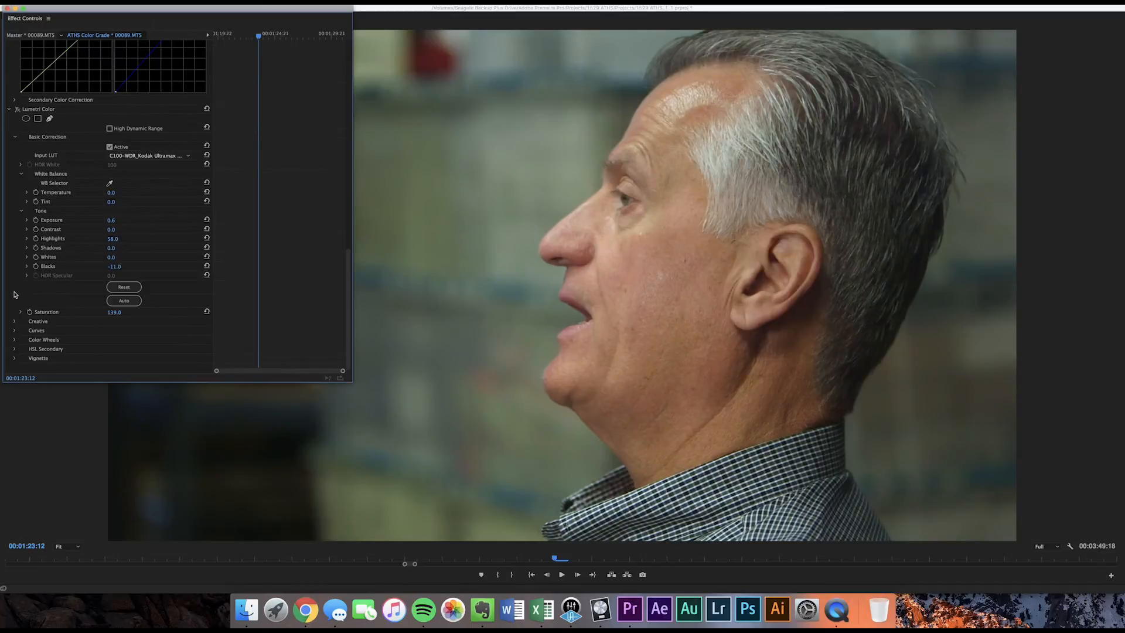
left_click(166, 156)
left_click(44, 115)
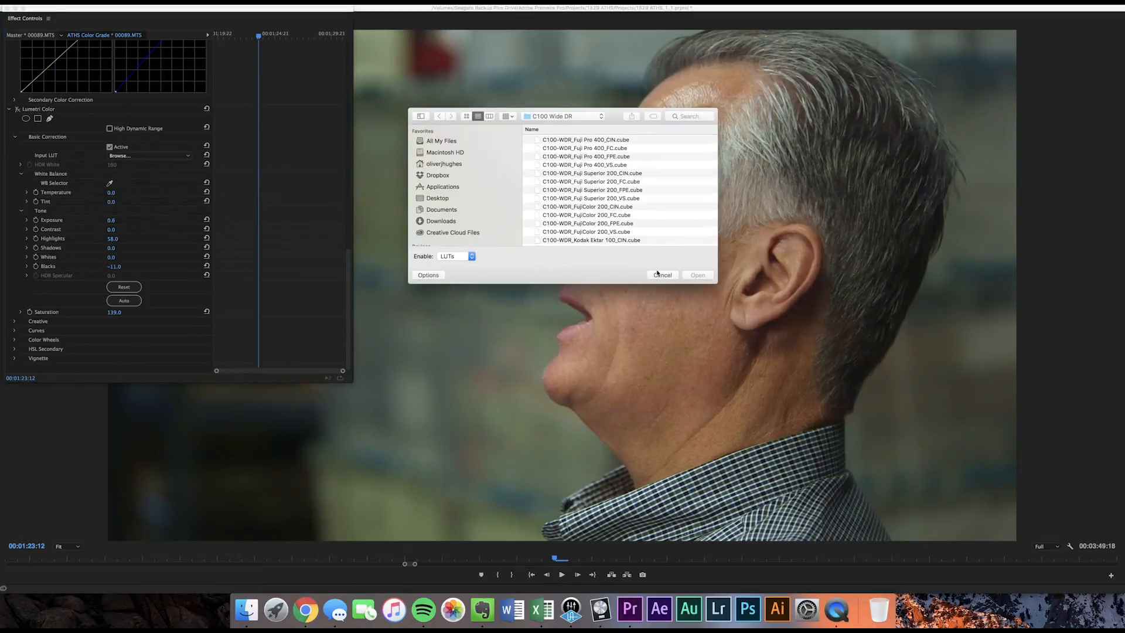
left_click(660, 275)
left_click(174, 157)
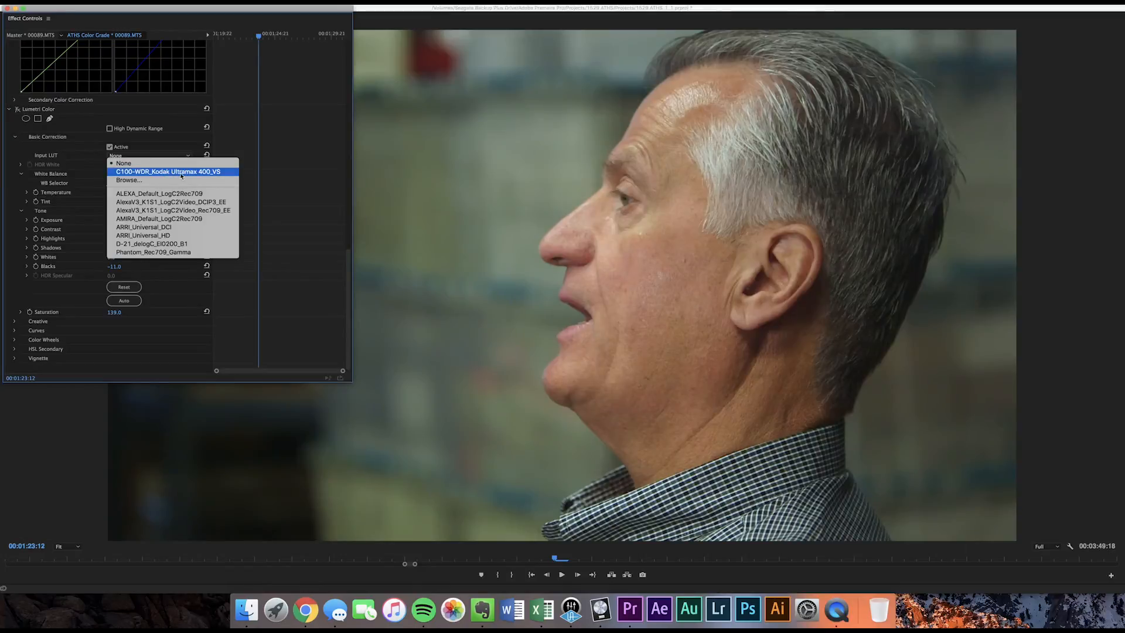
left_click(181, 172)
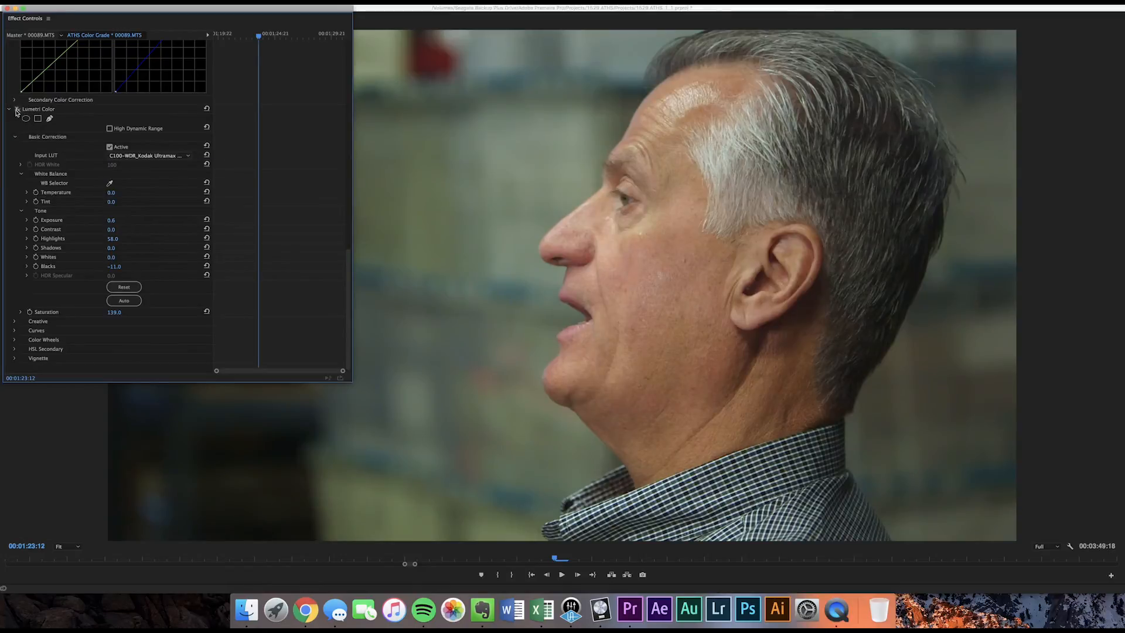
Step: Turn on Lumetri Color, fine-tune its Blacks, and close the floating effect settings to preview the graded interview shot
scroll(17, 112, "up", 2)
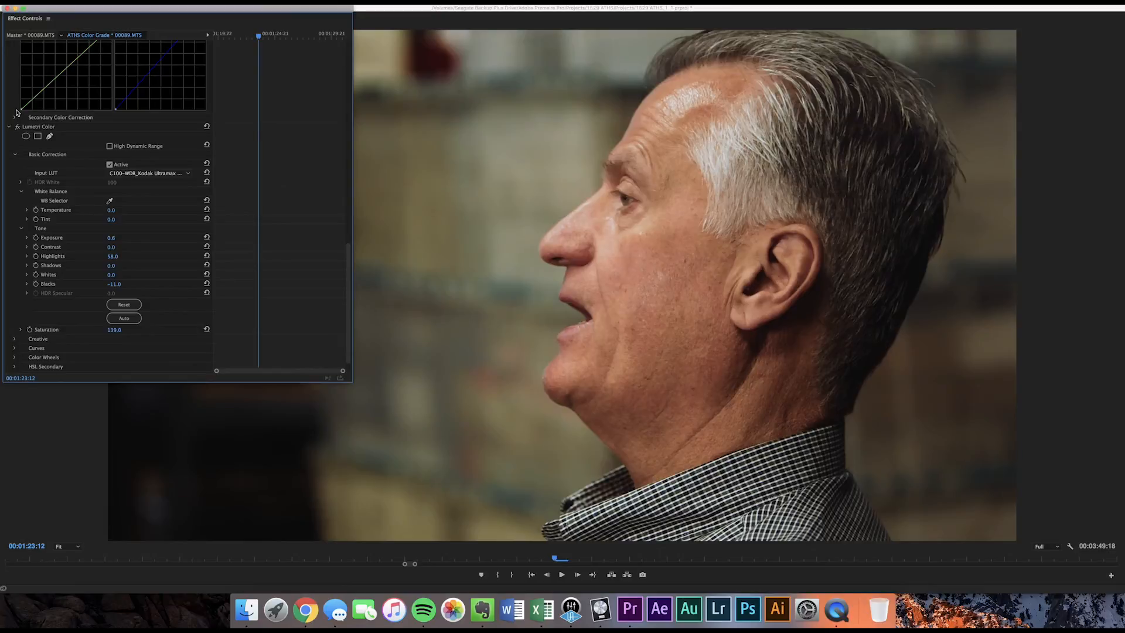
mouse_move(112, 285)
left_mouse_down()
mouse_move(124, 285)
mouse_move(112, 285)
left_mouse_up()
left_click(8, 9)
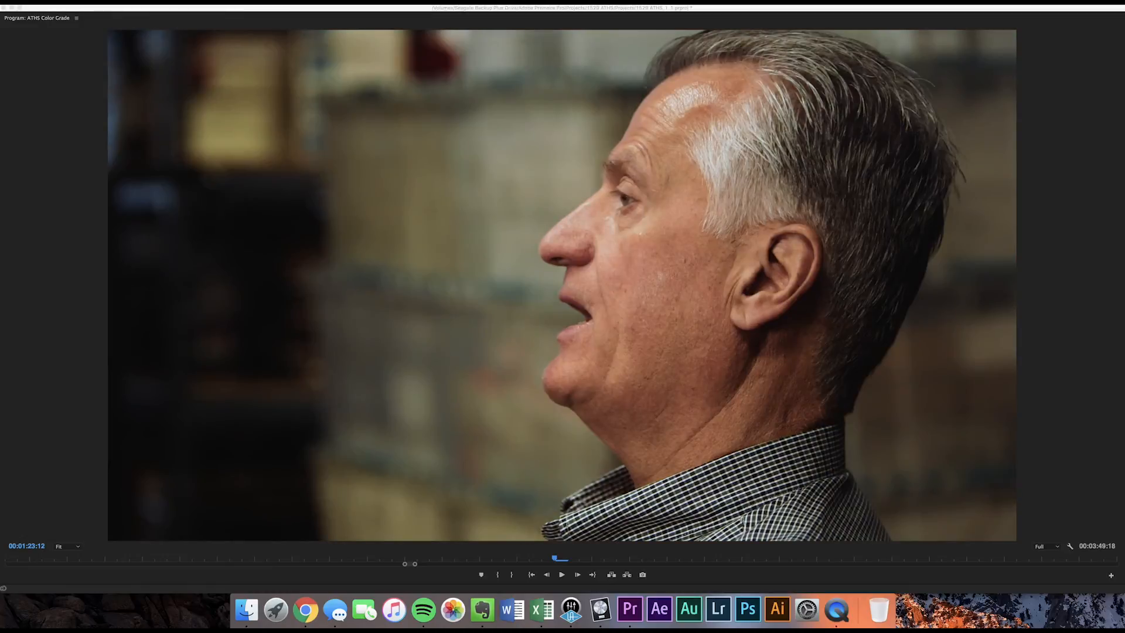
key("space")
key("space")
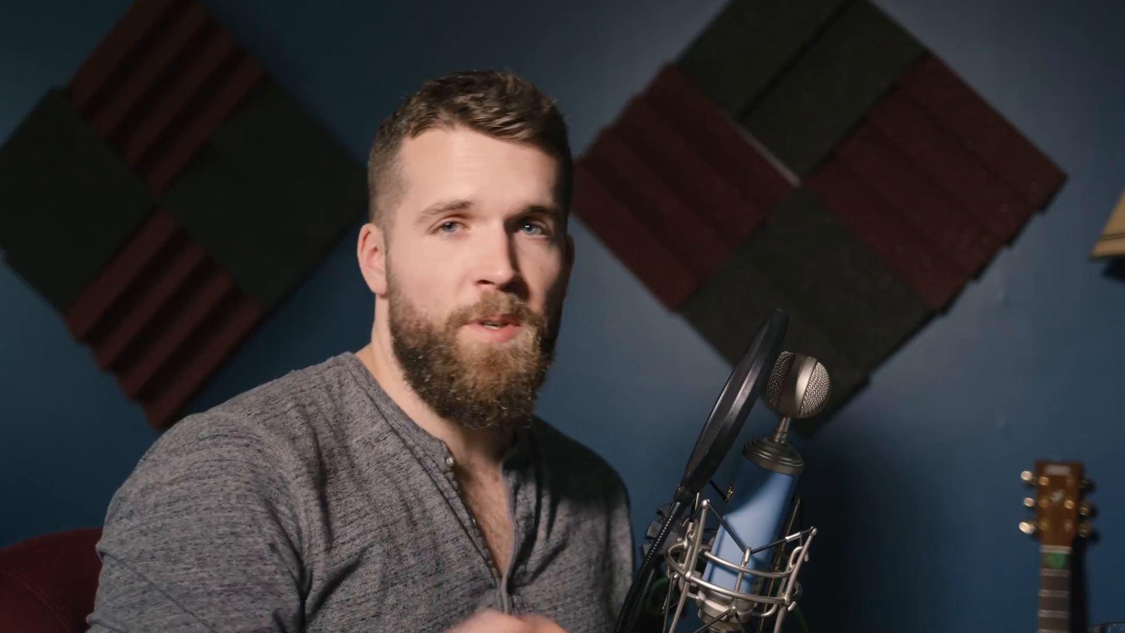